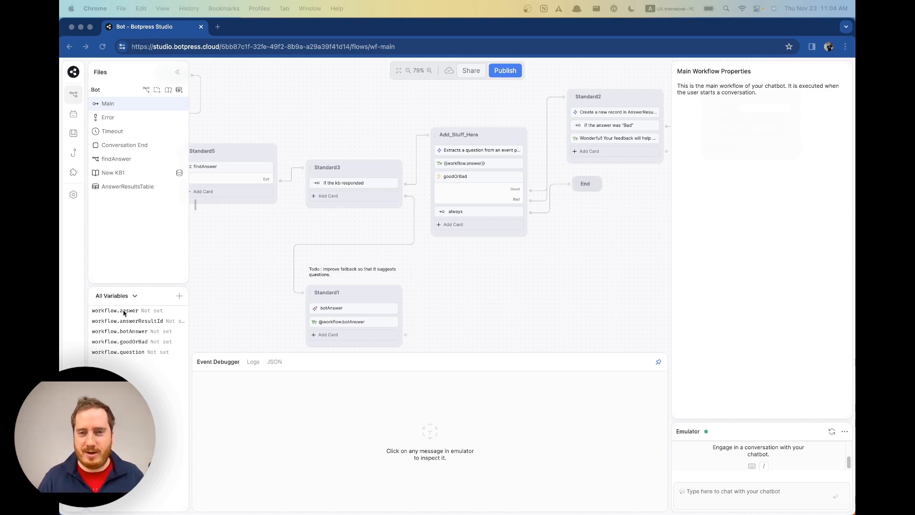
Open AnswerResultsTable and inspect the question stored in its record.
left_click(290, 236)
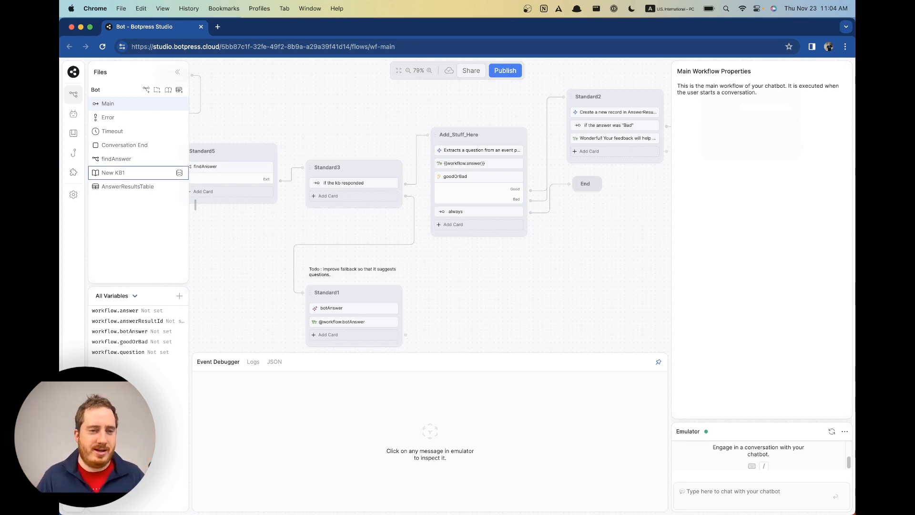
left_click(106, 189)
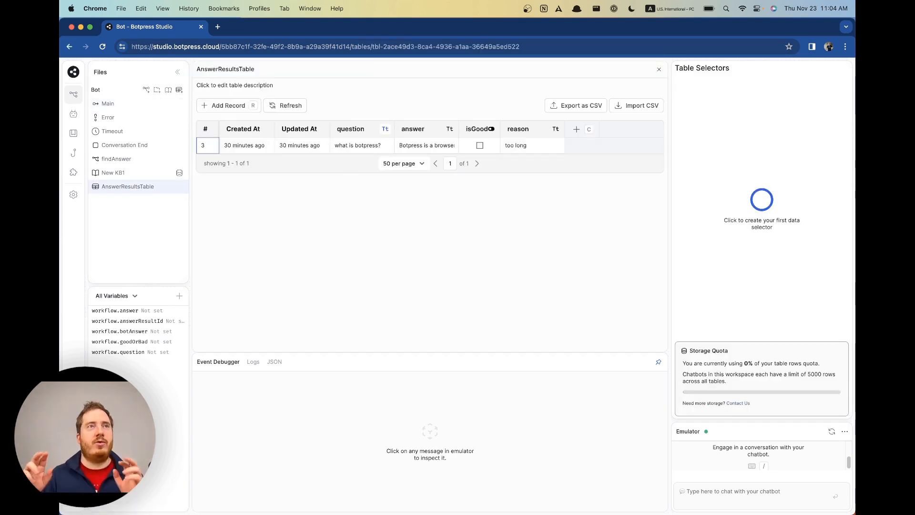
left_click(476, 146)
double_click(382, 146)
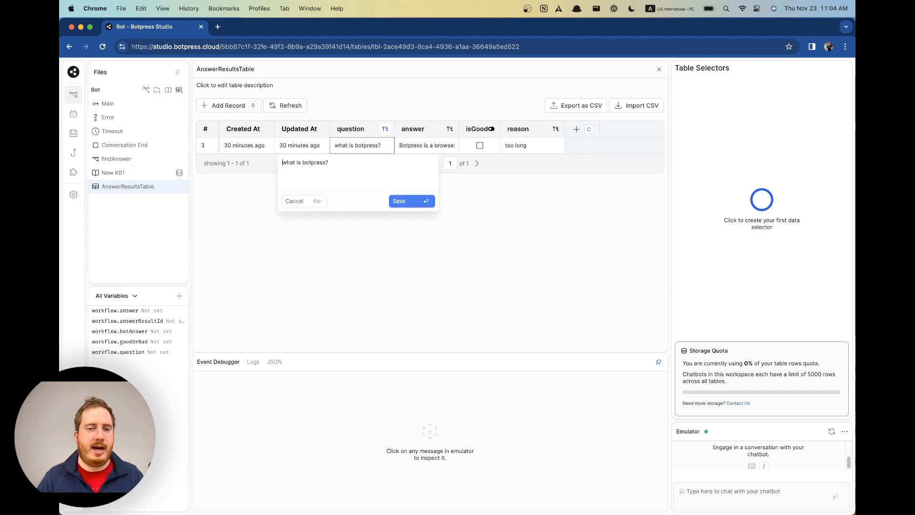
left_click(437, 151)
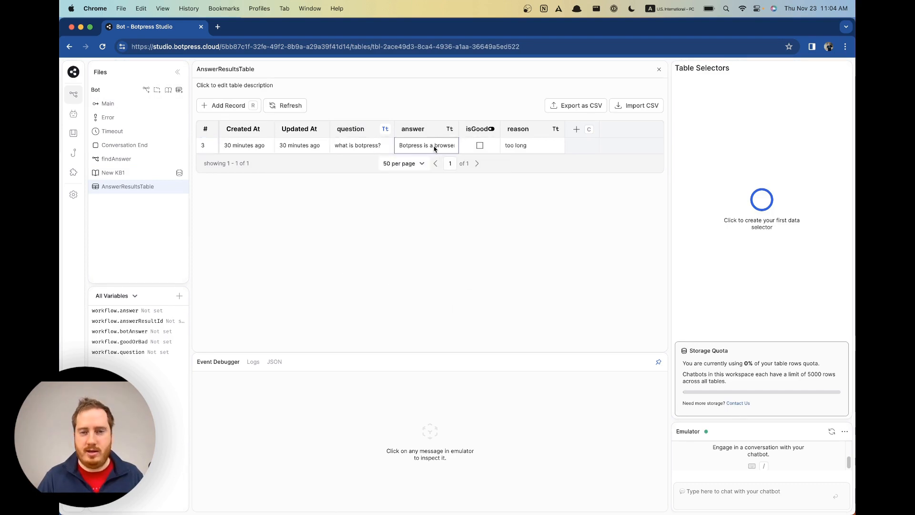
Shorten the record's answer to "Botpress is a browser-based AI chatbot builder." and save it.
double_click(438, 148)
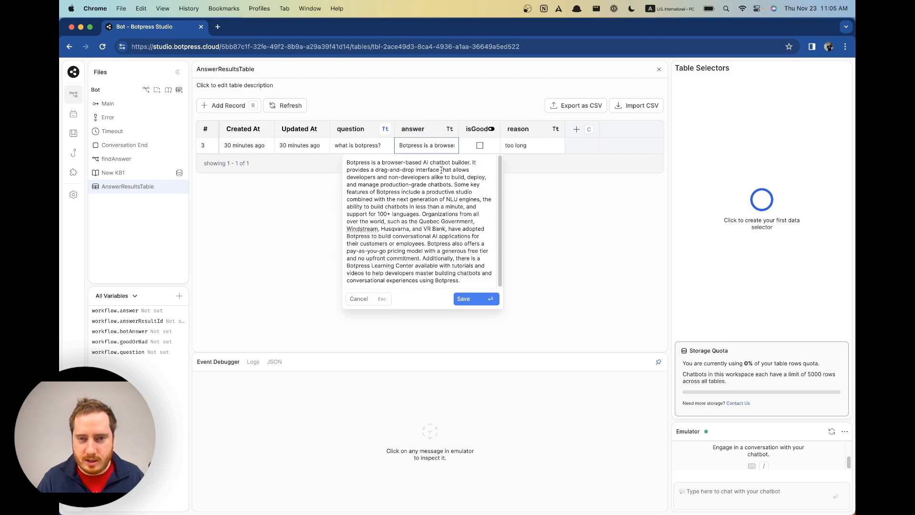
left_click_drag(473, 162, 542, 441)
key("BackSpace")
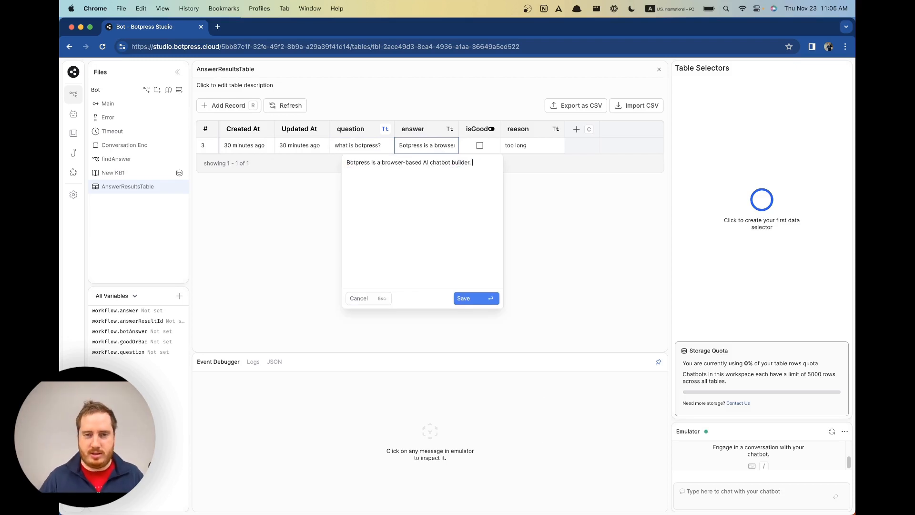
left_click(464, 298)
Mark the "what is botpress?" record as good by enabling its isGood value.
left_click(515, 146)
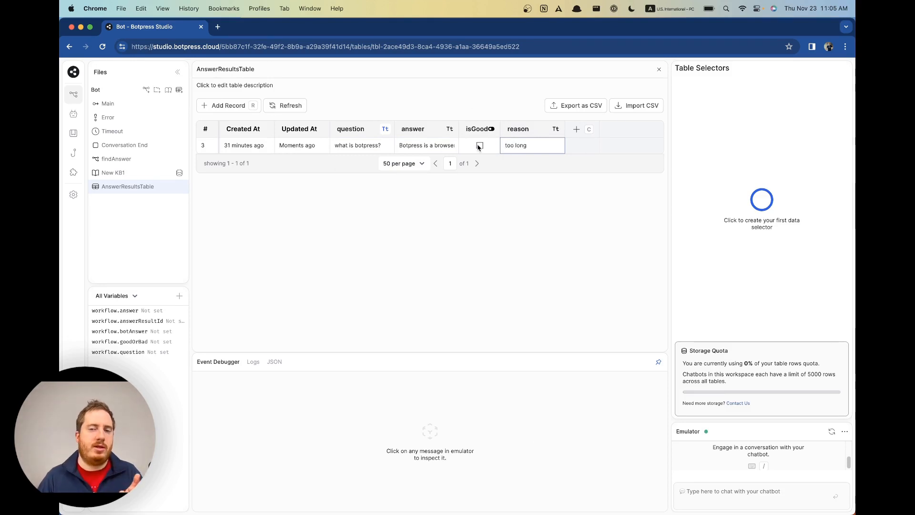
left_click(479, 146)
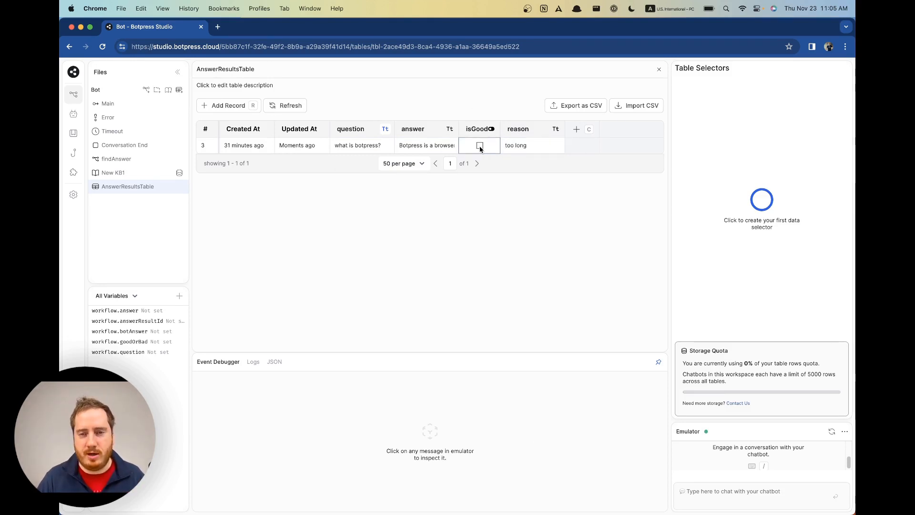
double_click(481, 148)
key("Escape")
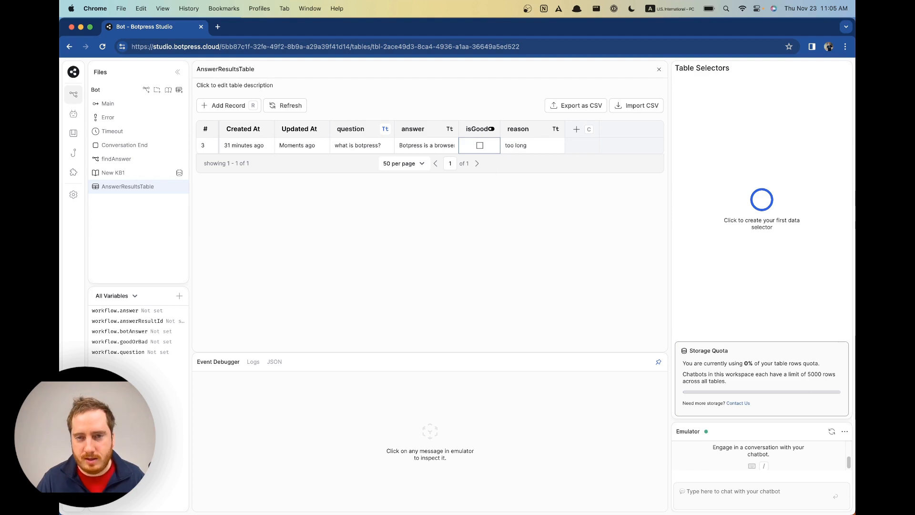
double_click(481, 147)
left_click(501, 180)
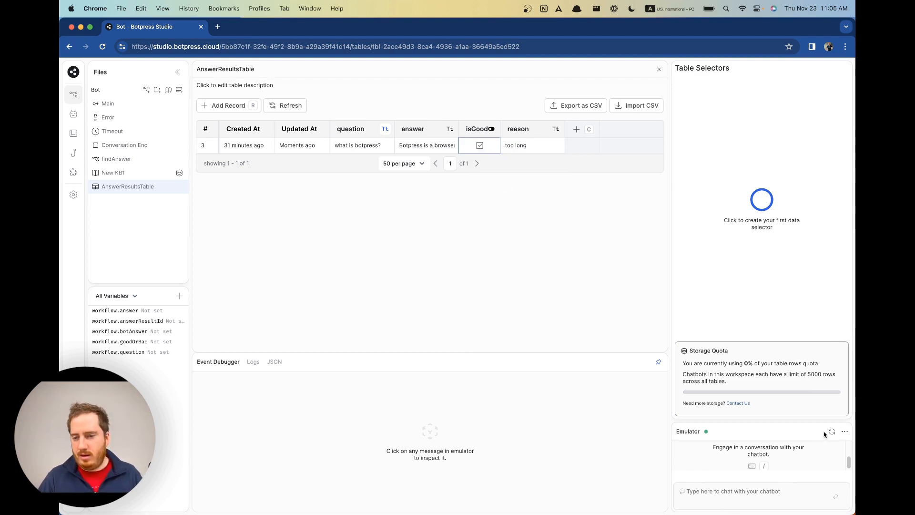
Ask the chatbot "what is botpress?" in the emulator.
left_click(746, 497)
type("wh")
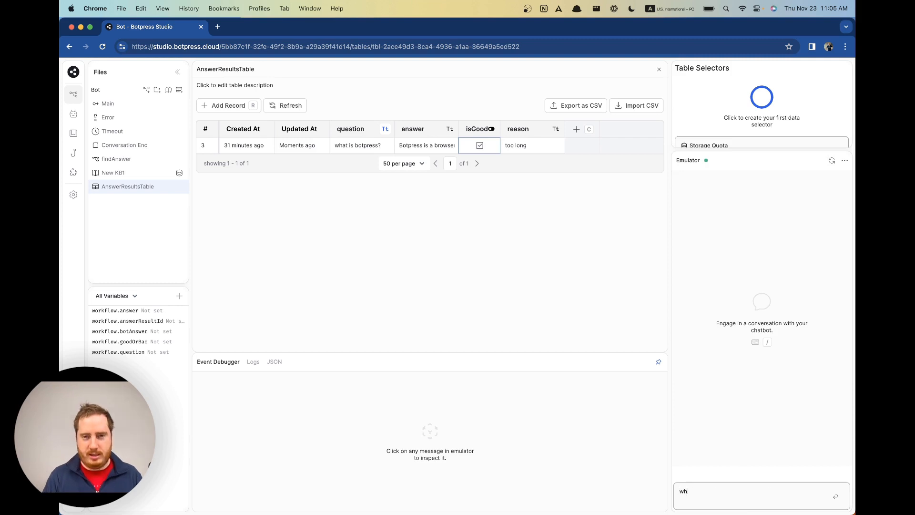
type("at is botpress?")
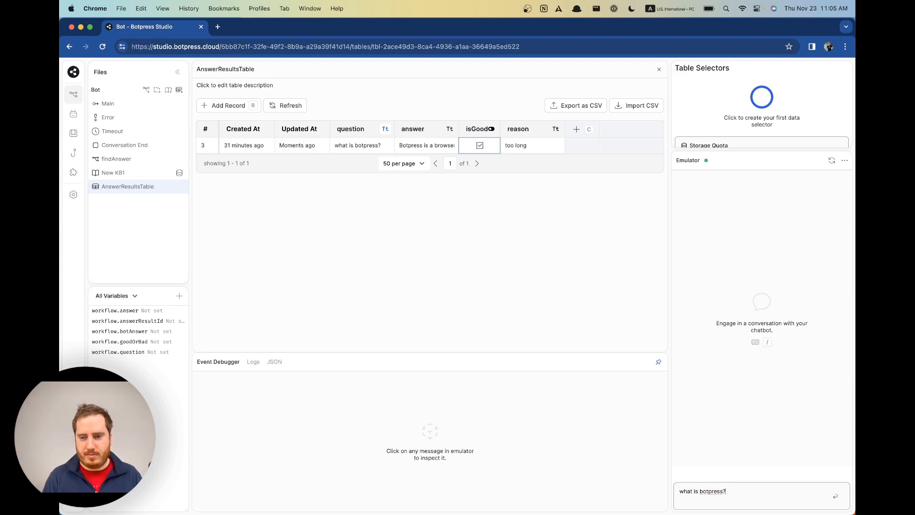
key("Return")
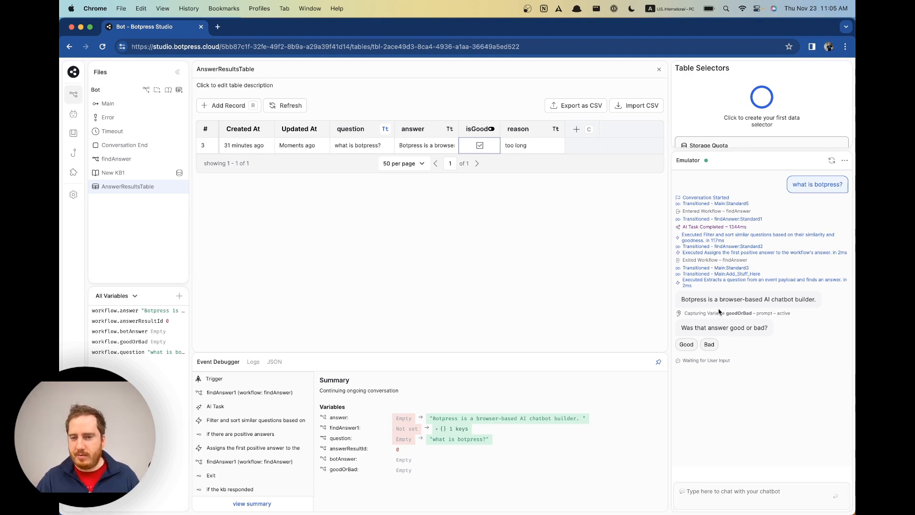
View the full stored answer of the table record to compare it with the chatbot's reply.
left_click(429, 149)
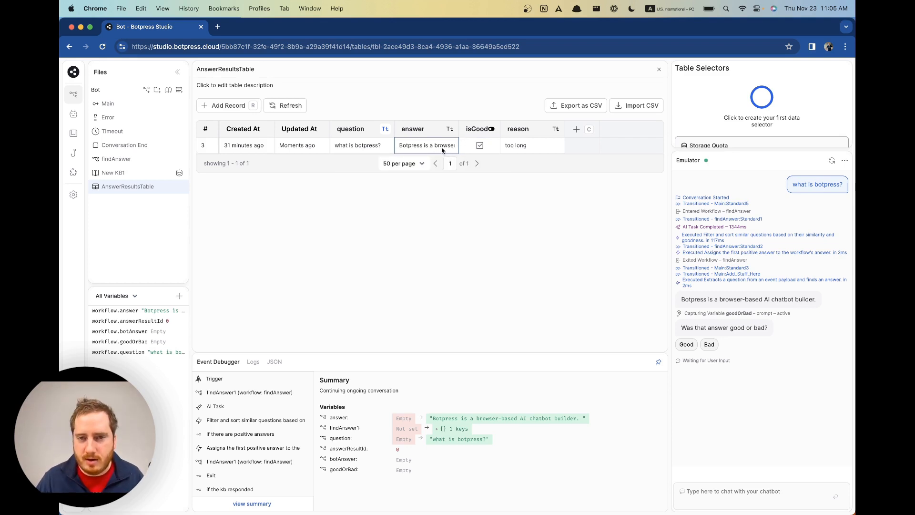
double_click(442, 148)
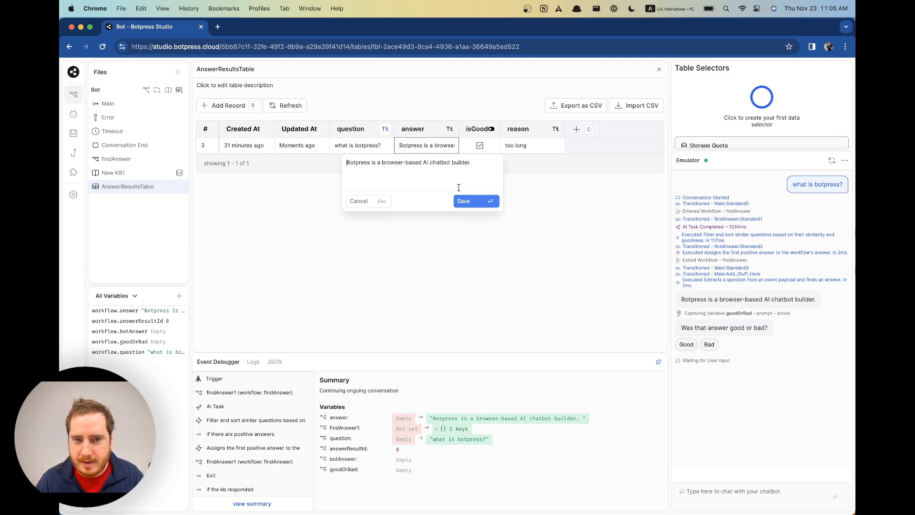
left_click(596, 206)
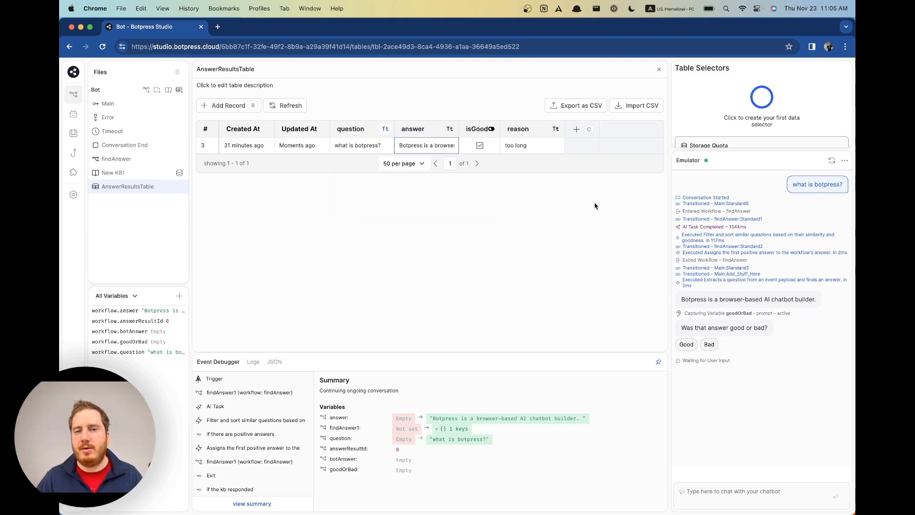
Rate the chatbot's answer as Bad with the reason "too short", and refresh the table records.
left_click(710, 344)
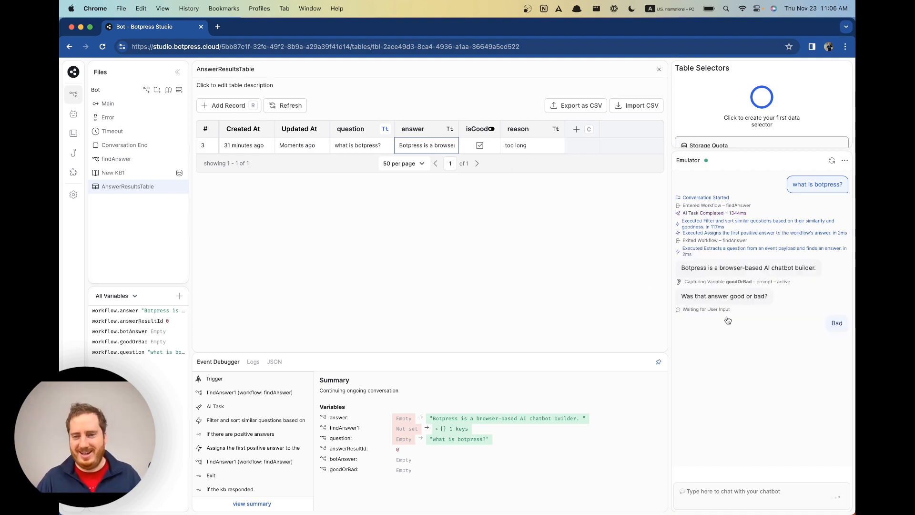
left_click(707, 490)
type("too shro")
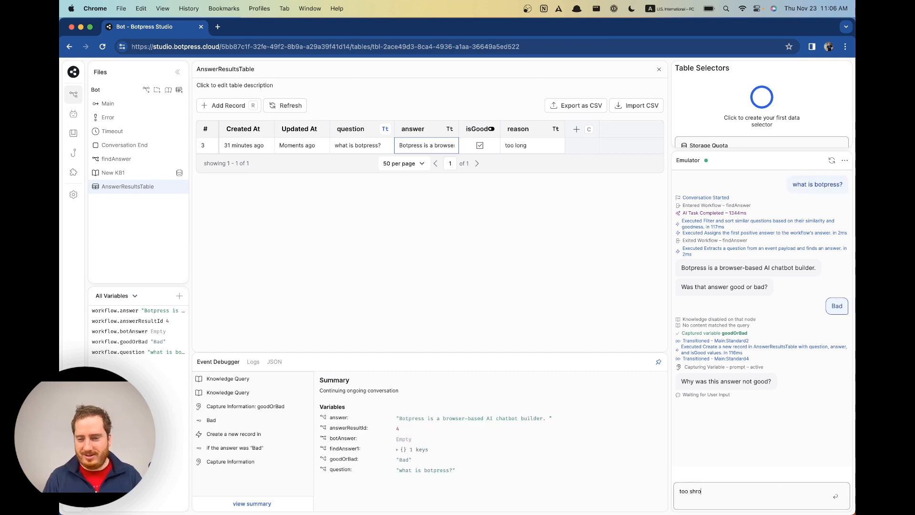
type("ort")
key("Return")
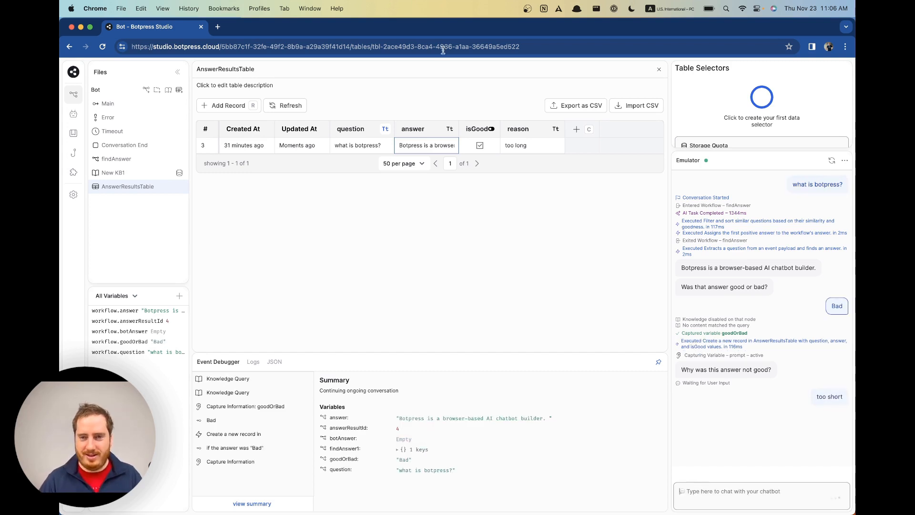
left_click(286, 106)
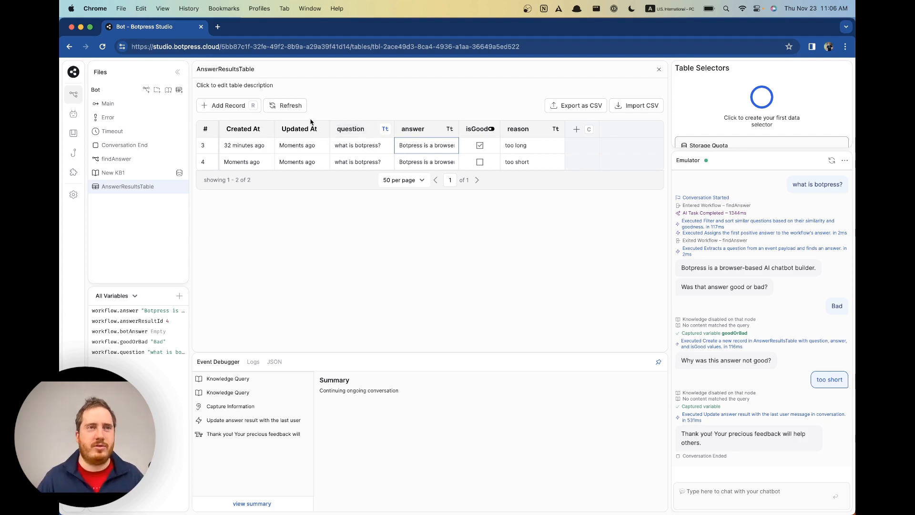
Delete both records, 3 and 4, from AnswerResultsTable.
left_click(206, 145)
left_click(206, 162)
left_click(300, 106)
left_click(507, 317)
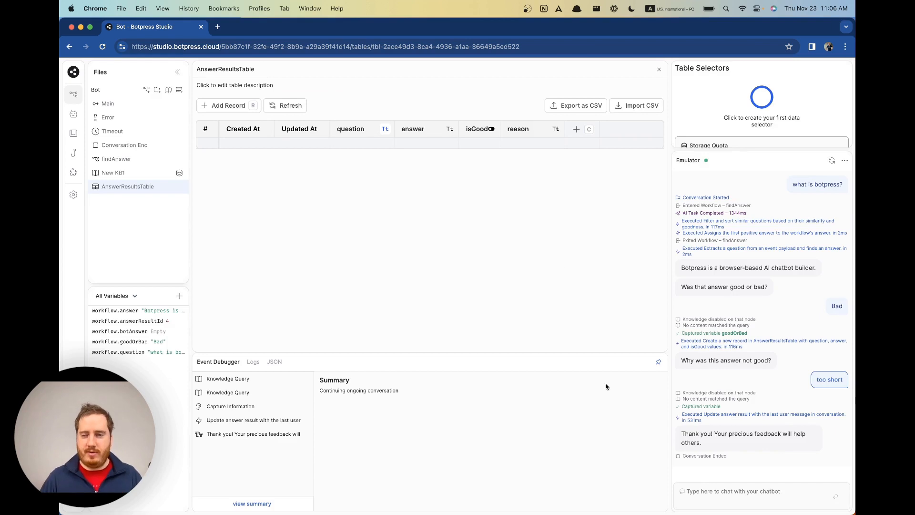
Restart the emulator conversation and ask "what is botpress?" again with the table emptied.
left_click(830, 162)
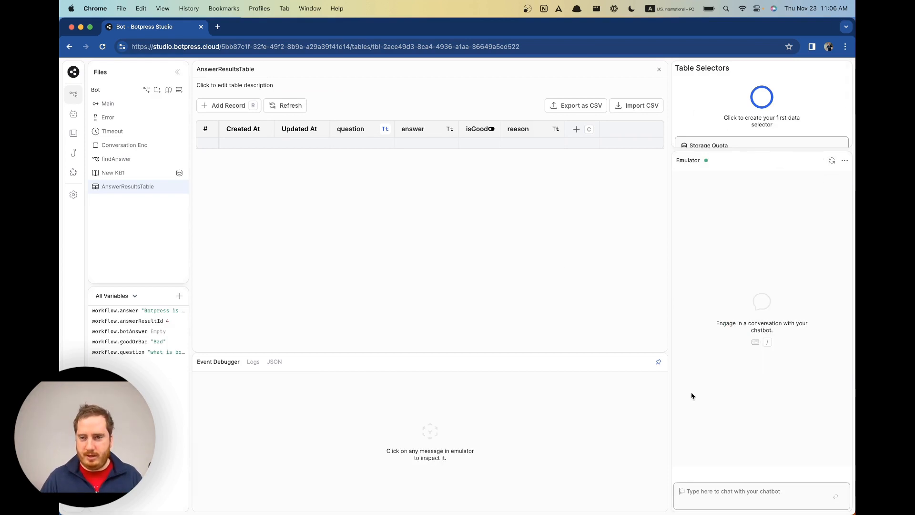
type("what is botpress?")
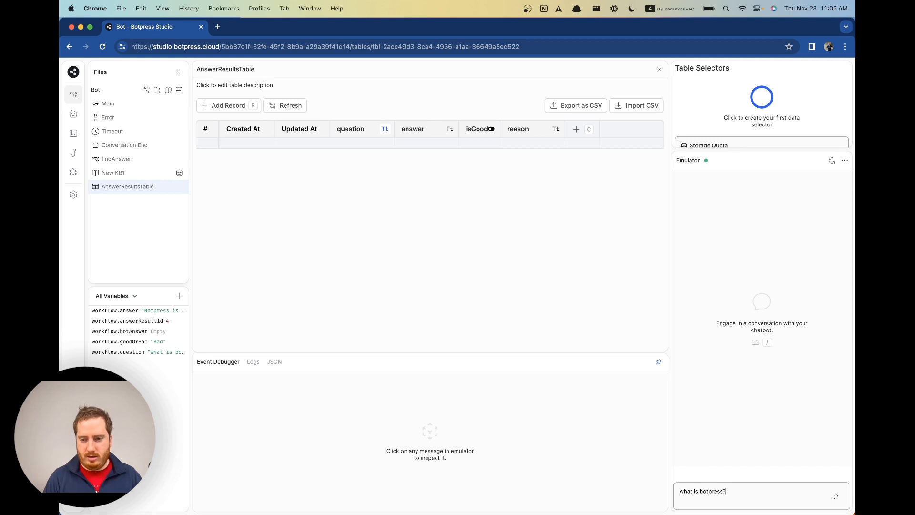
key("Return")
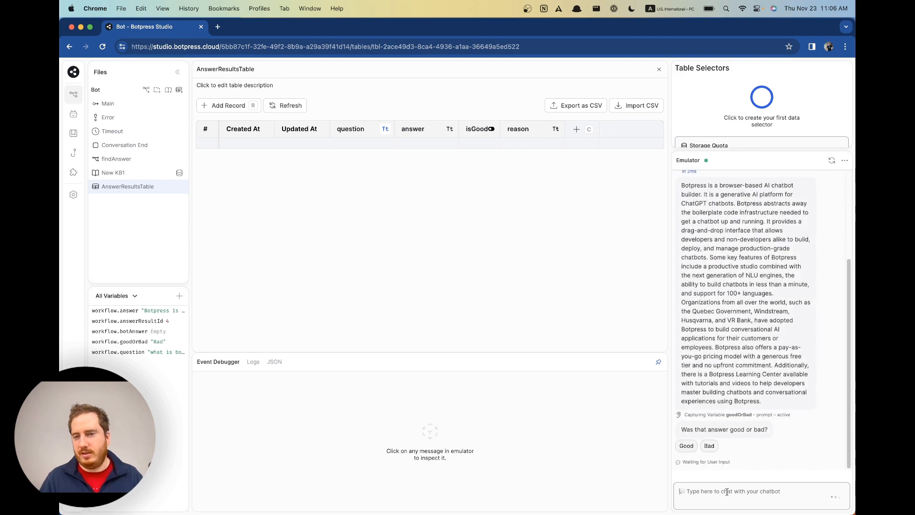
Rate the new answer as Bad with the reason "waaay too long", and refresh AnswerResultsTable.
left_click(709, 446)
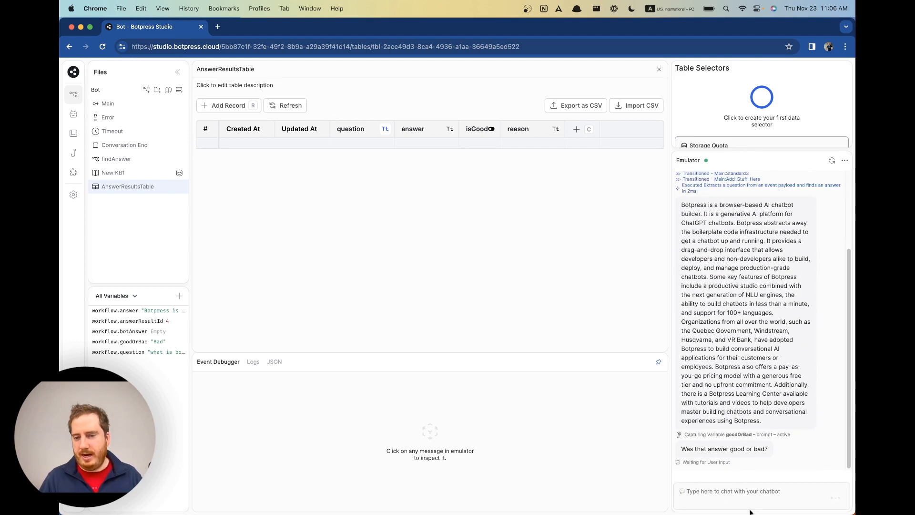
type("waaay too long")
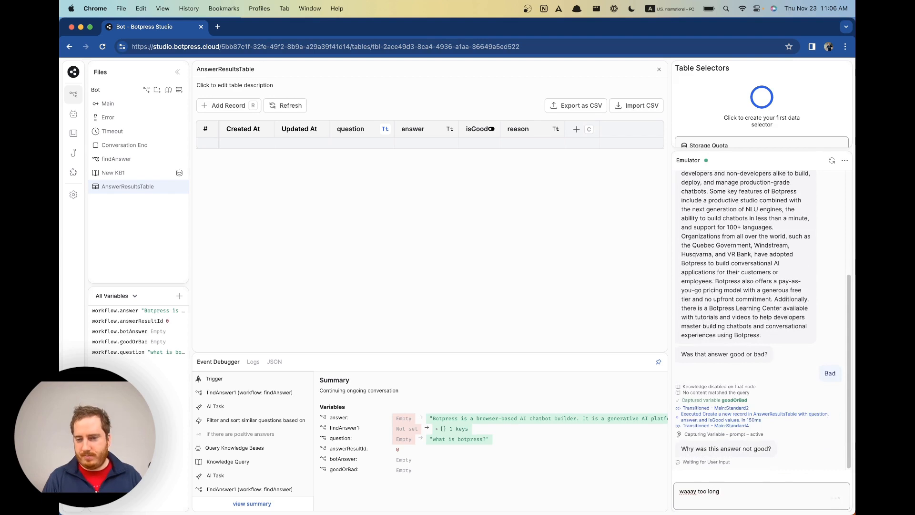
key("Return")
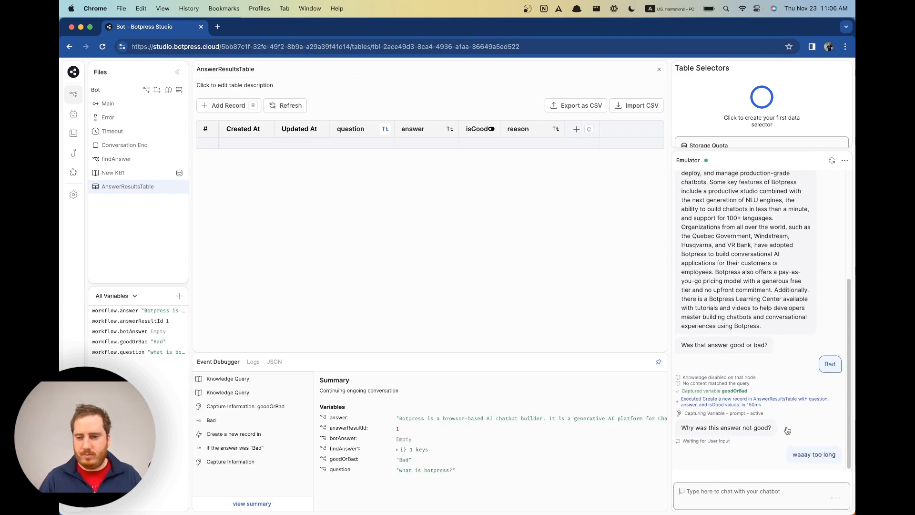
left_click(281, 105)
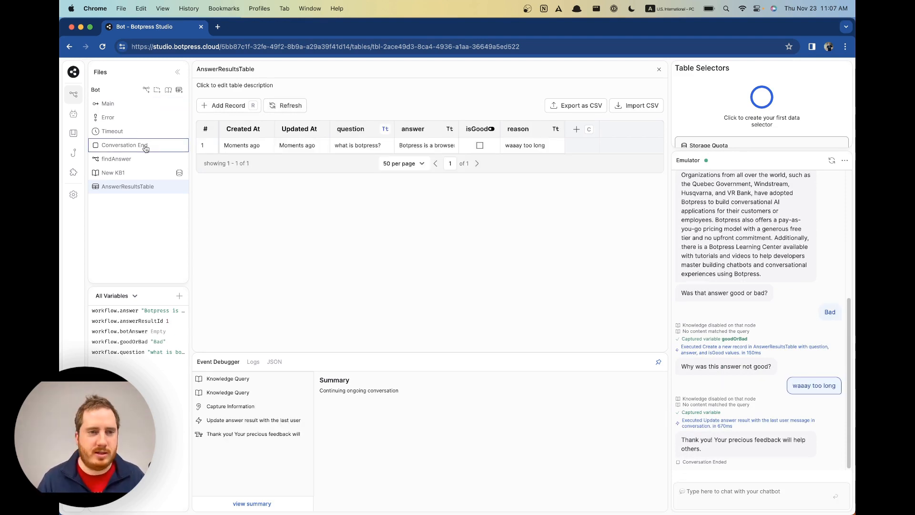
Open the Main workflow and examine the findAnswer card in the Standard5 node and the nodes that follow it.
left_click(116, 104)
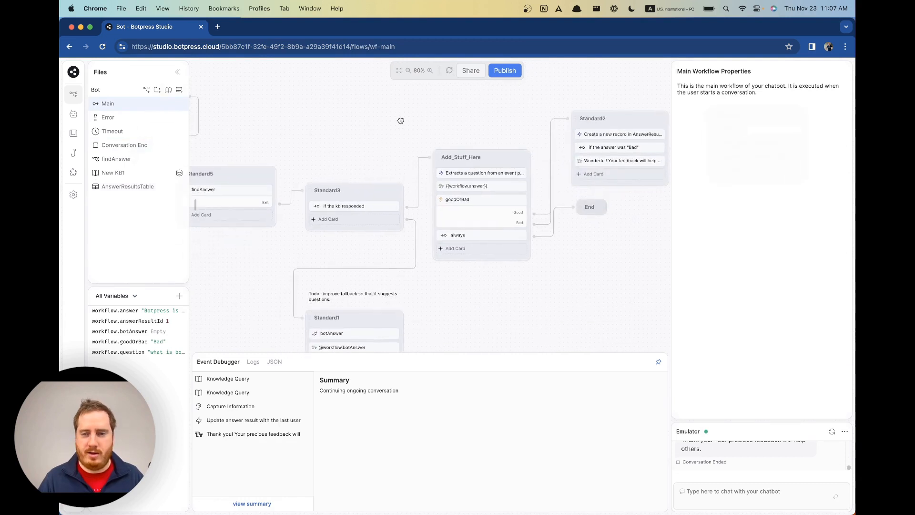
scroll(401, 121, "down", 3)
scroll(359, 145, "down", 3)
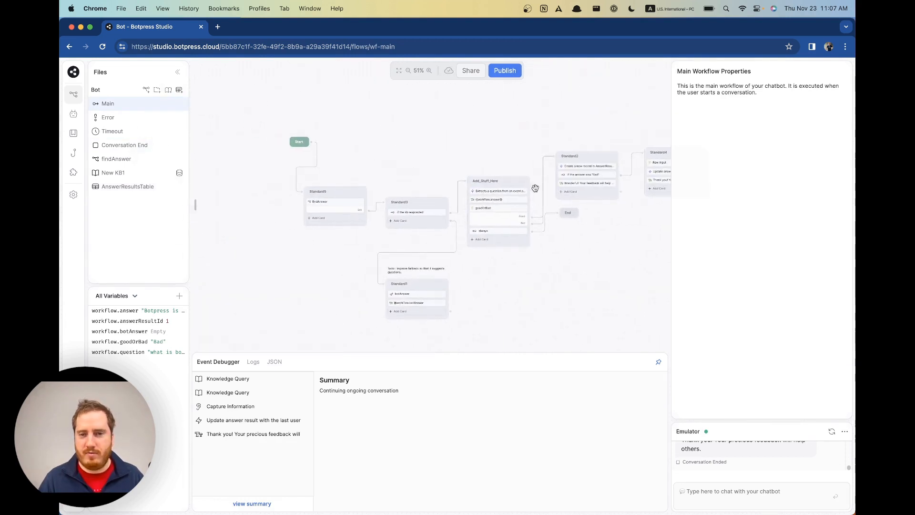
scroll(373, 176, "up", 5)
scroll(374, 182, "left", 3)
scroll(371, 151, "down", 1)
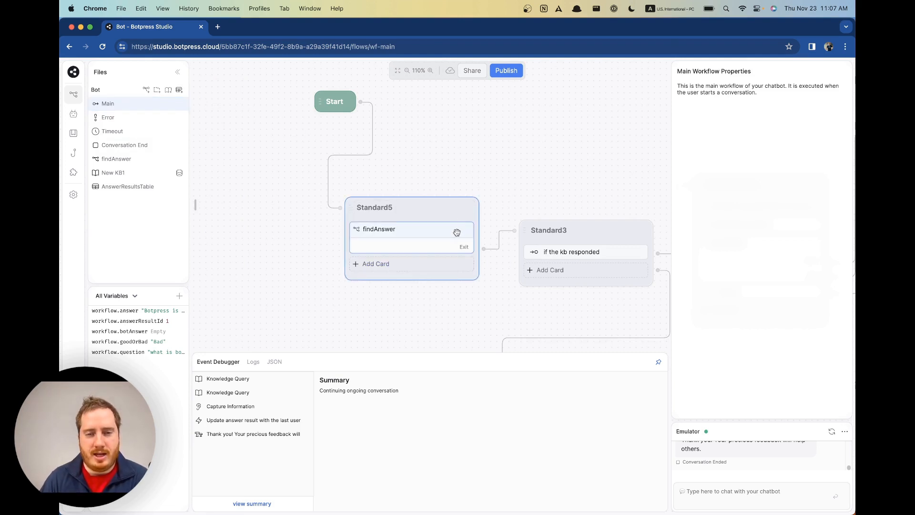
left_click(429, 238)
scroll(407, 238, "right", 5)
scroll(406, 238, "down", 4)
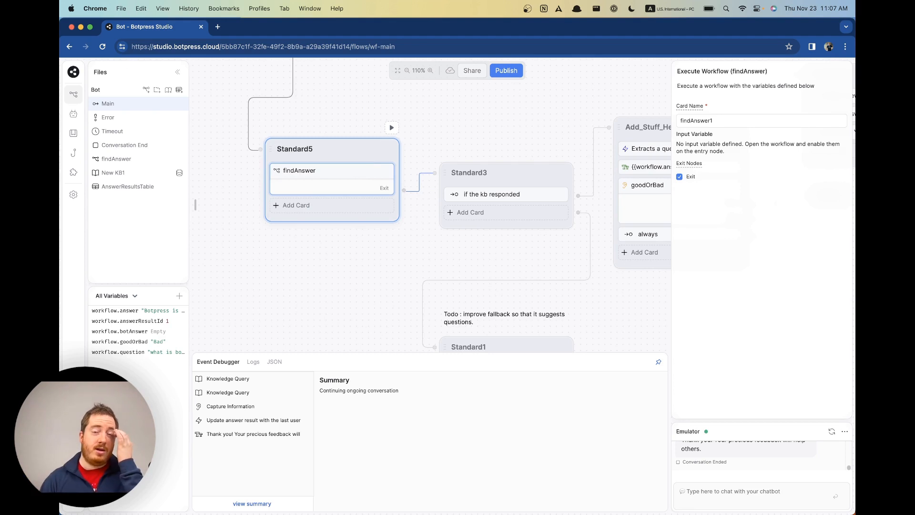
Check AnswerResultsTable once more, return to the Main workflow and inspect the Add_Stuff_Here node.
left_click(133, 195)
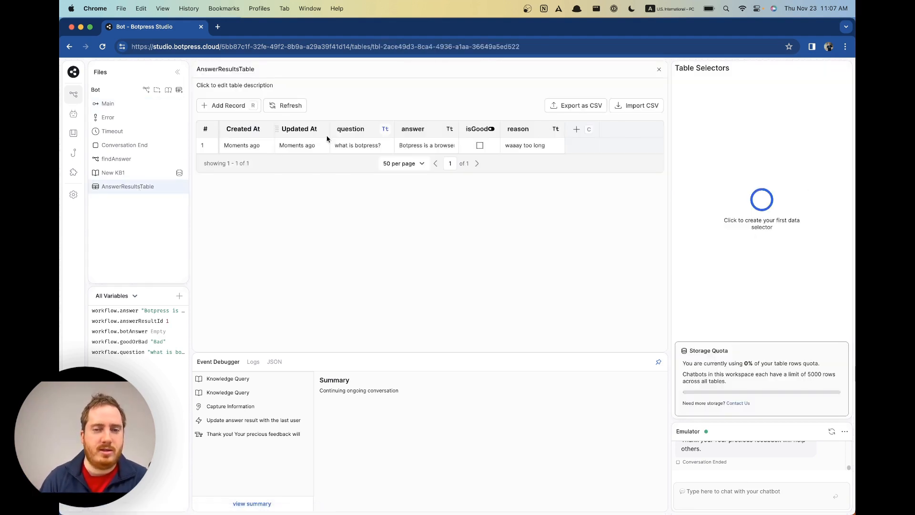
left_click(105, 103)
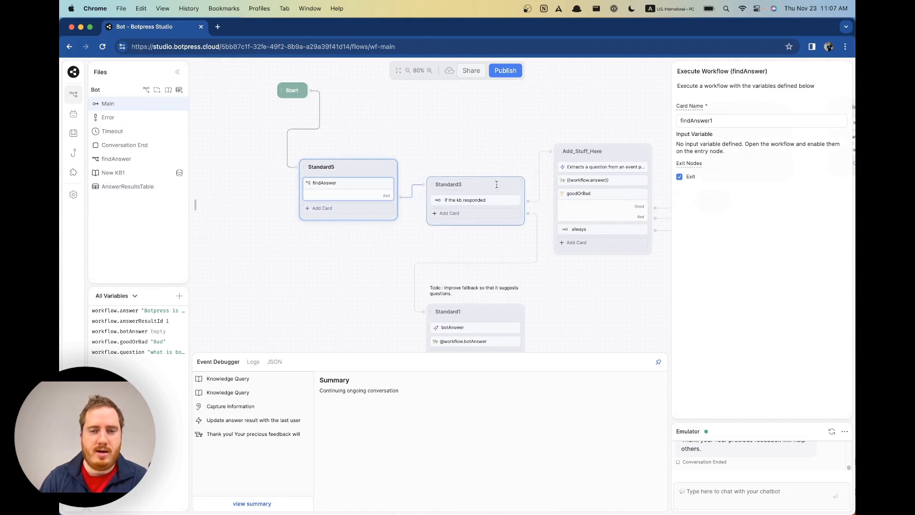
left_click_drag(506, 157, 269, 137)
left_click(413, 139)
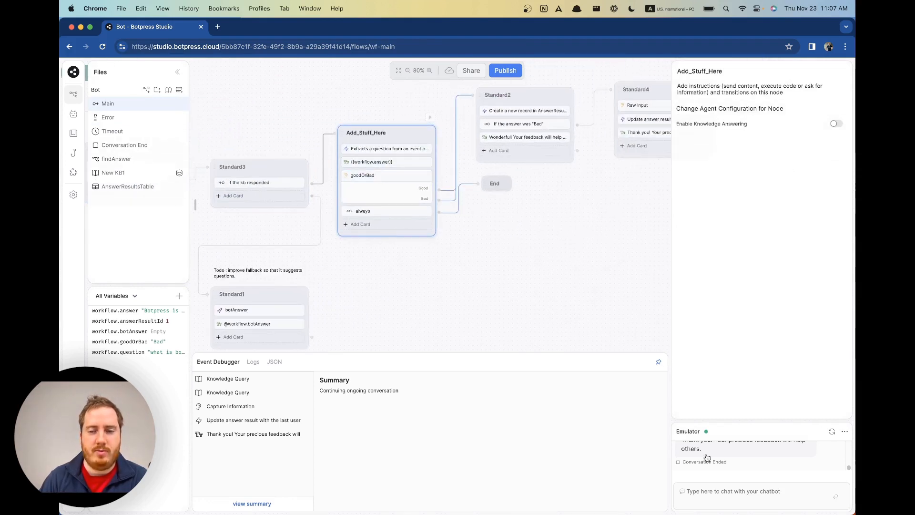
Review the rated conversation in the emulator and examine the Main workflow nodes around Add_Stuff_Here, Standard2 and Standard4.
scroll(743, 301, "up", 1)
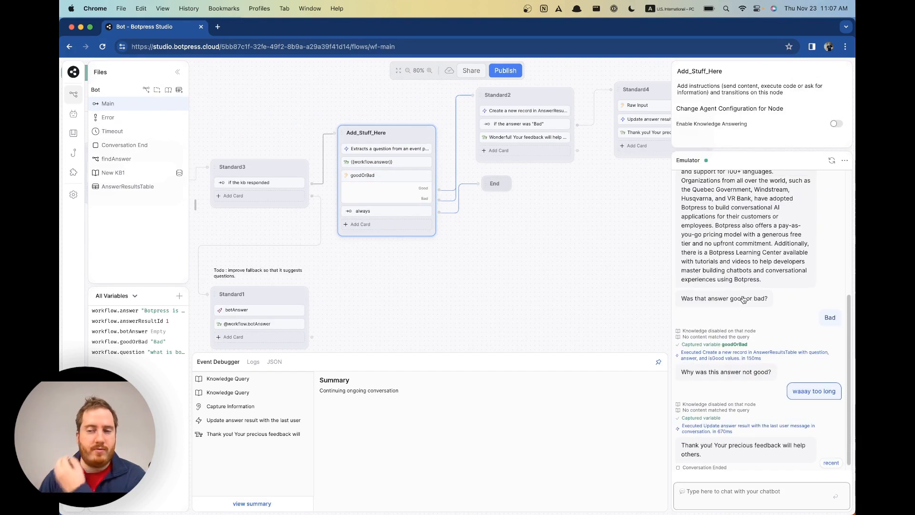
left_click_drag(579, 212, 461, 243)
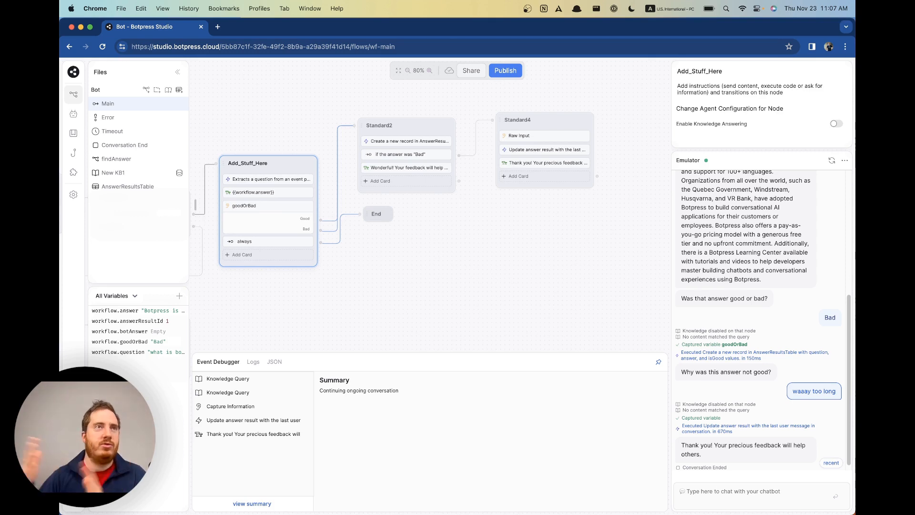
left_click_drag(409, 293, 569, 213)
left_click_drag(482, 247, 563, 252)
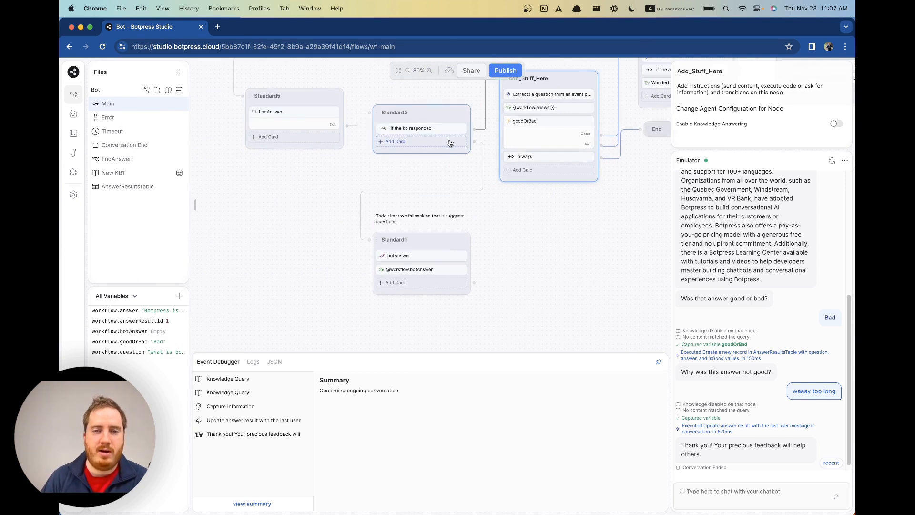
Inspect the botAnswer AI Task card in the Standard1 fallback node, including its task instructions and input.
left_click(422, 256)
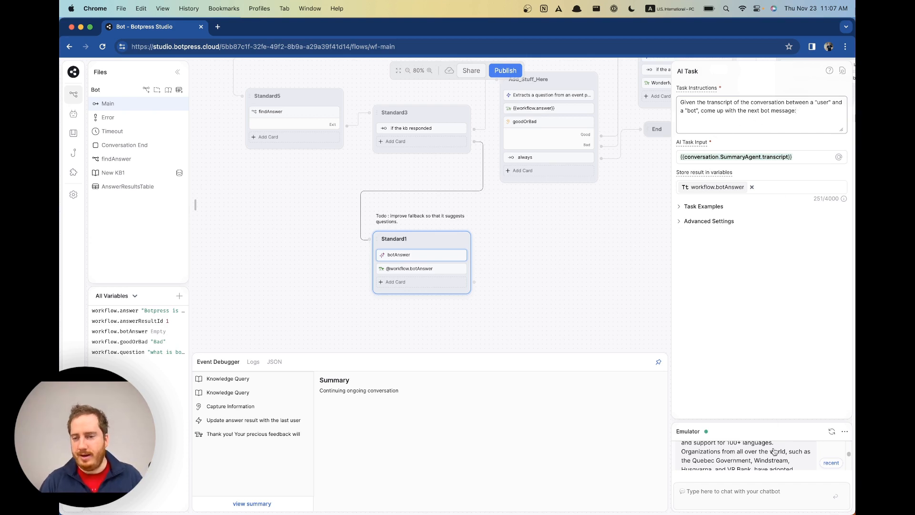
left_click(752, 505)
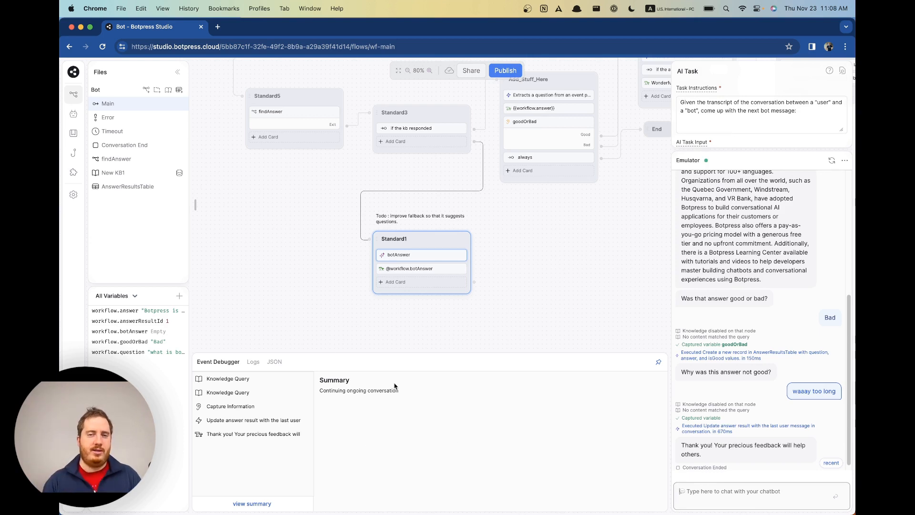
left_click(464, 133)
left_click(433, 256)
left_click(434, 257)
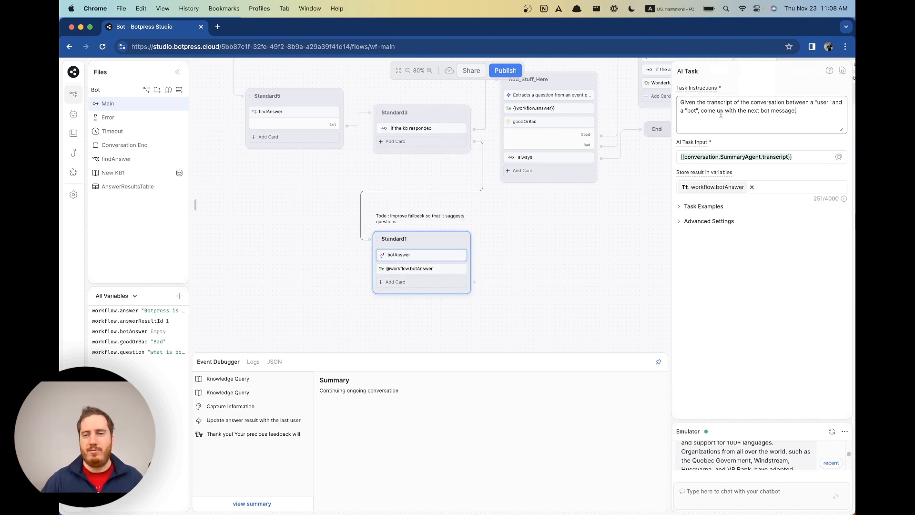
left_click(569, 325)
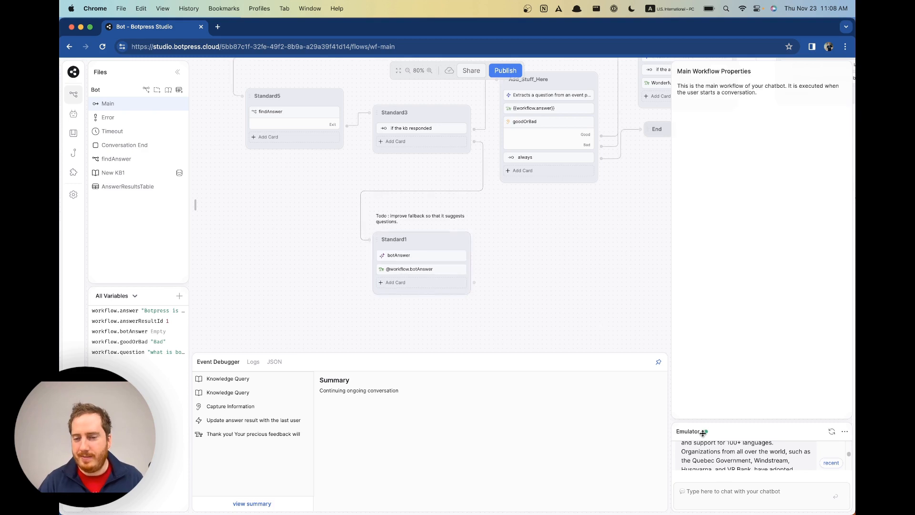
Restart the emulator conversation, send "hi", and inspect that message's summary in the Event Debugger.
left_click(741, 494)
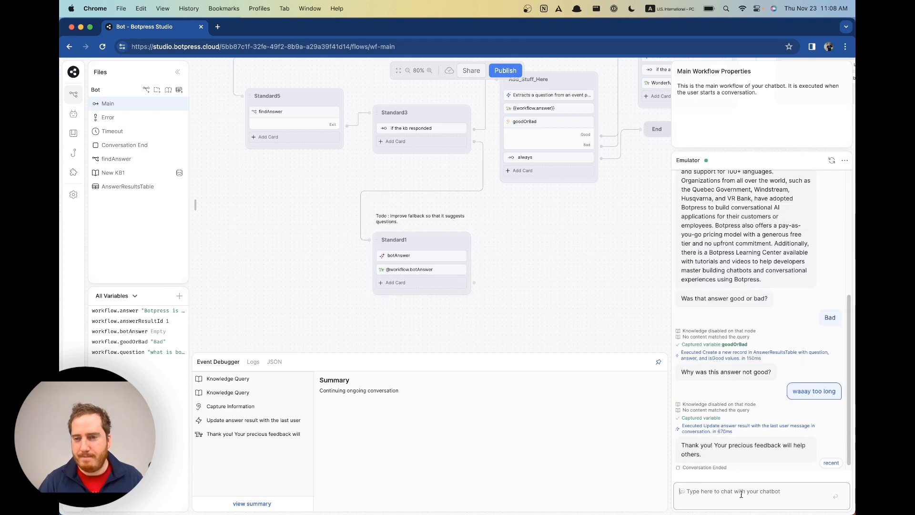
left_click(833, 160)
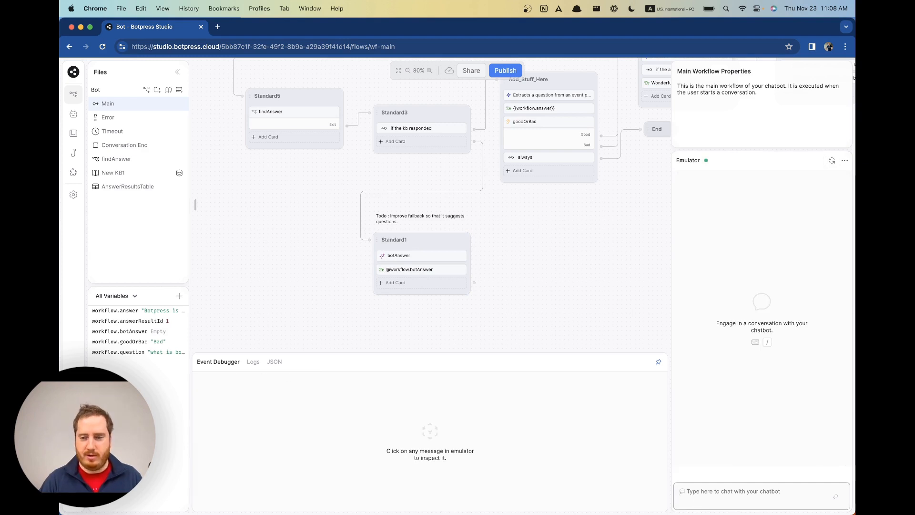
type("hi")
key("Return")
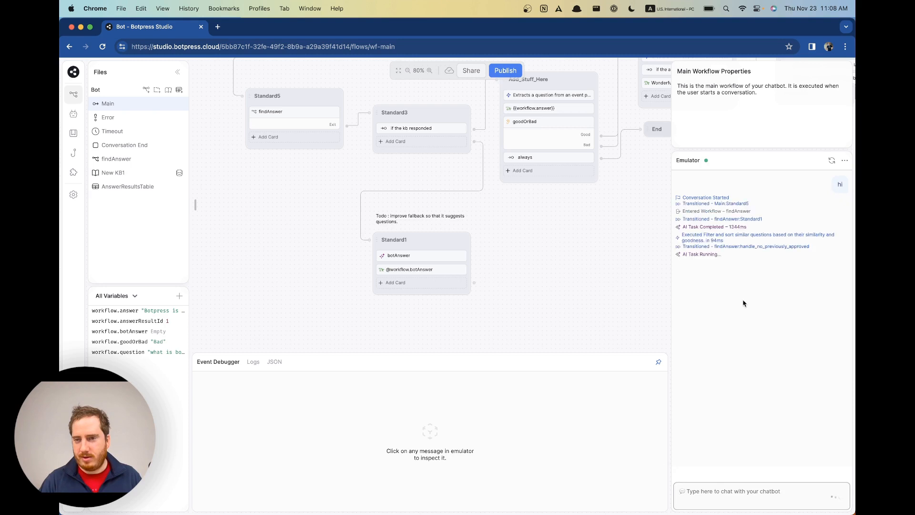
left_click(840, 185)
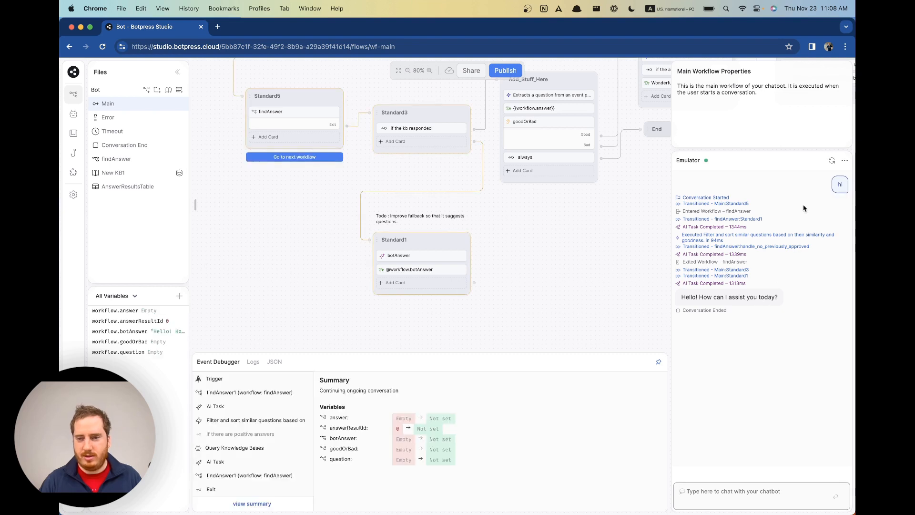
double_click(347, 379)
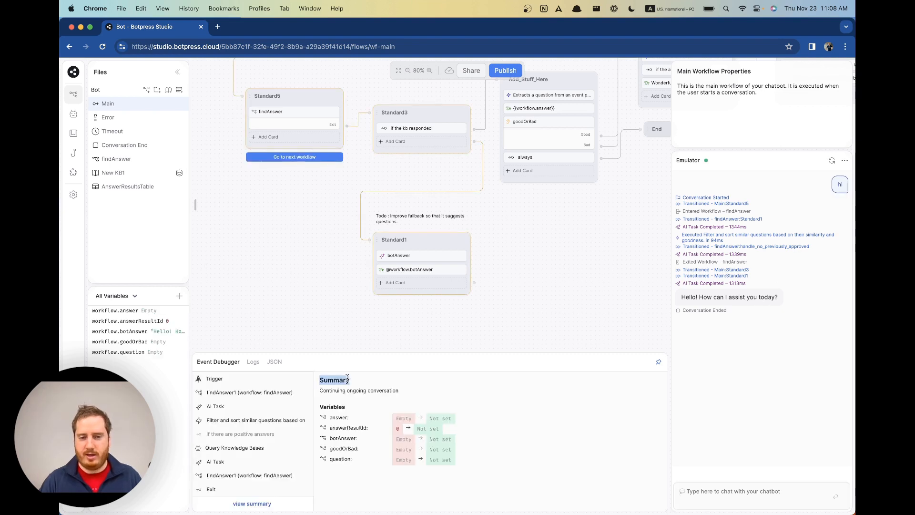
Ask the bot in the emulator: what is written below "Summary" in the "Event Debugger".
left_click(754, 494)
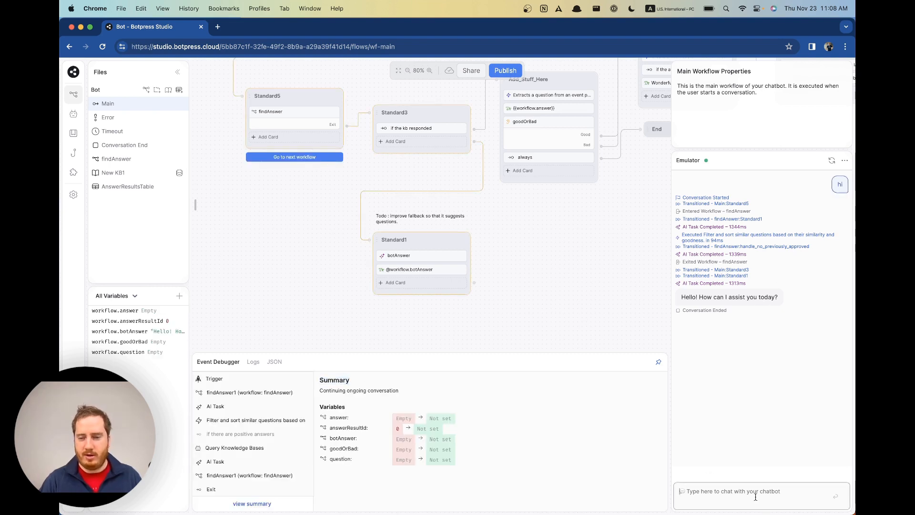
type("what is written below")
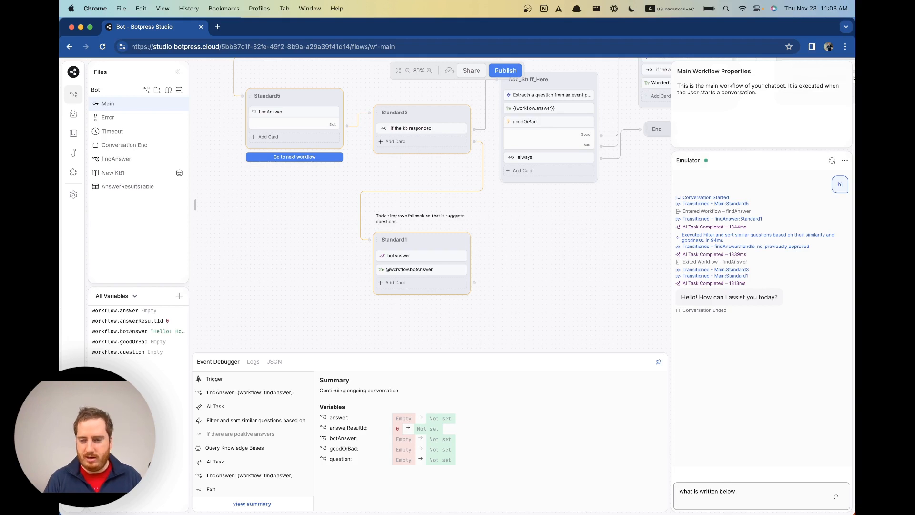
type(" \"")
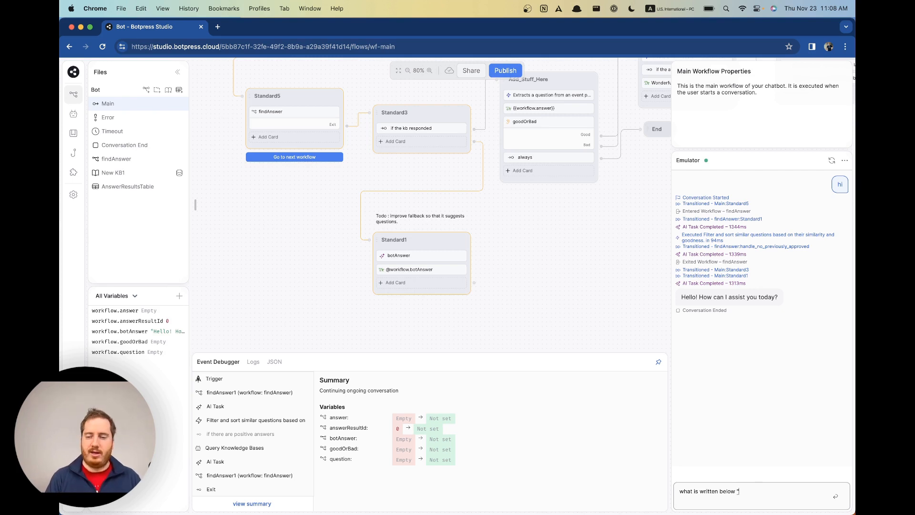
type("co")
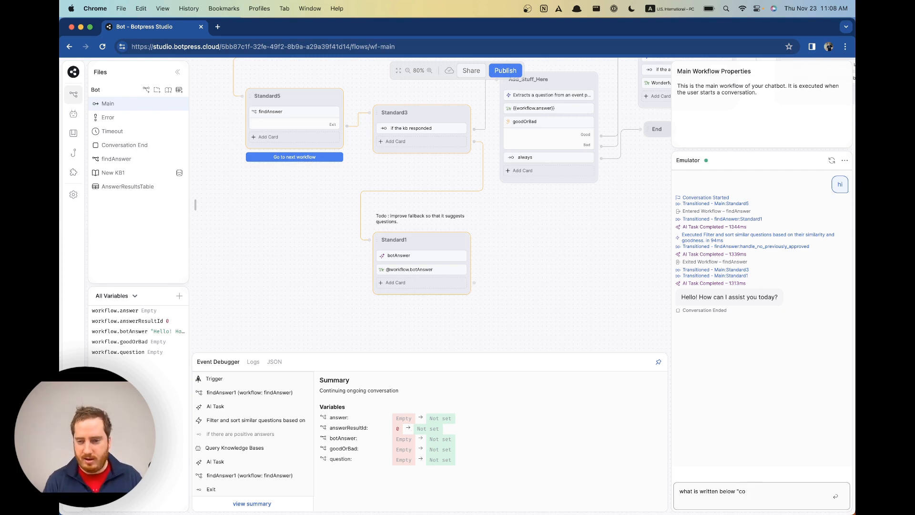
type("ntSummary\" in the \"Eeven")
key("BackSpace")
key("BackSpace")
key("BackSpace")
key("BackSpace")
type("veent")
key("BackSpace")
key("BackSpace")
key("BackSpace")
type("nt Debugger")
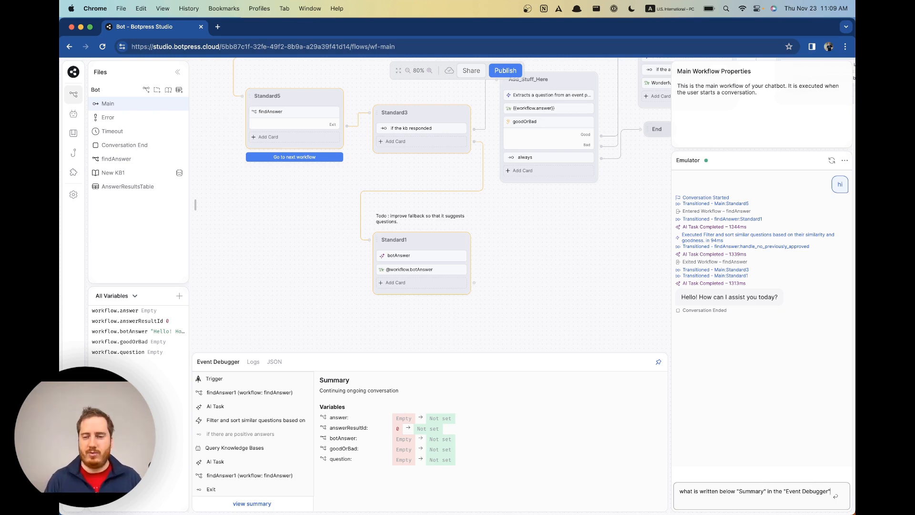
key("Return")
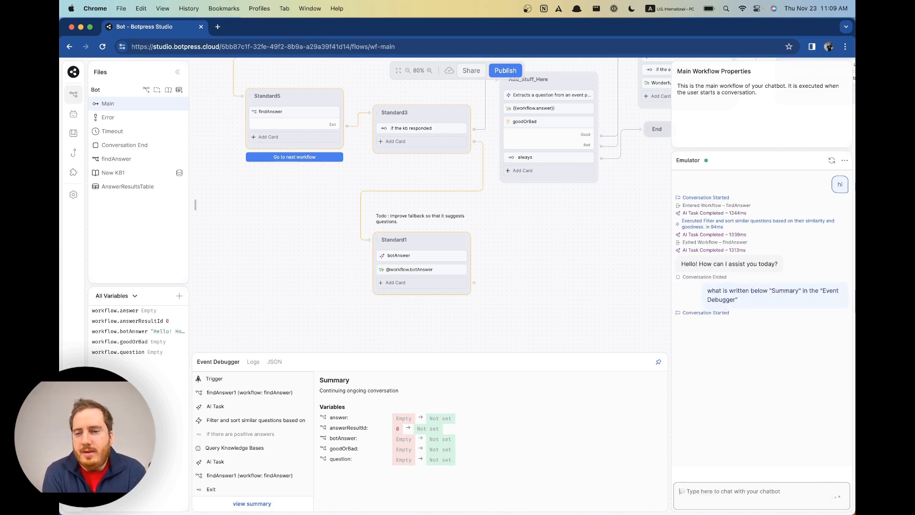